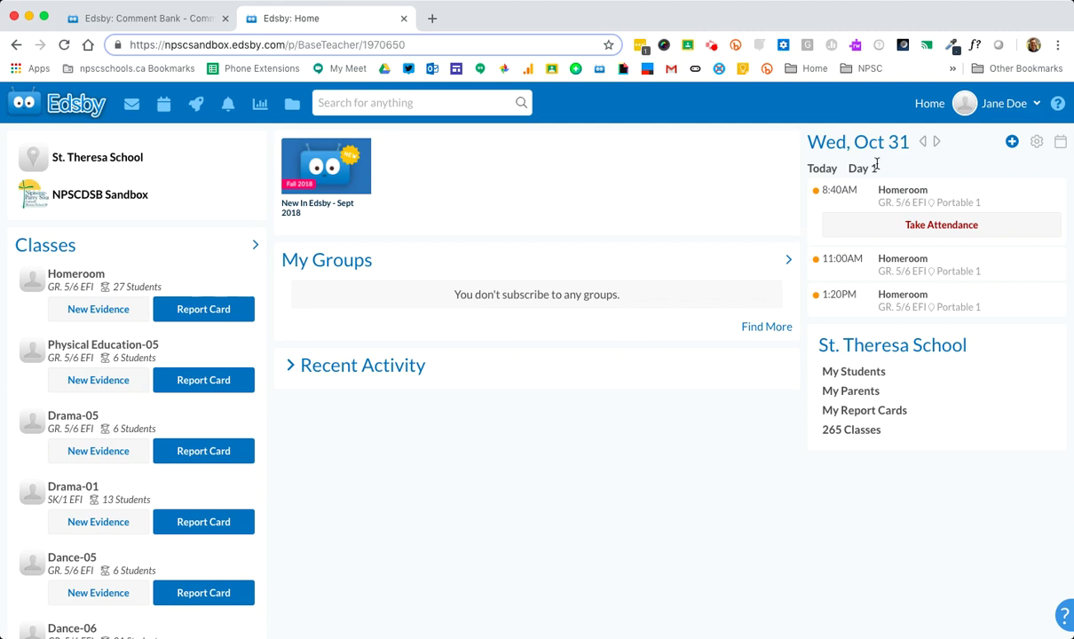
Step: Open My Report Cards under St. Theresa School and scroll the sheet list to Mathematics-05
left_click(931, 107)
left_click(878, 414)
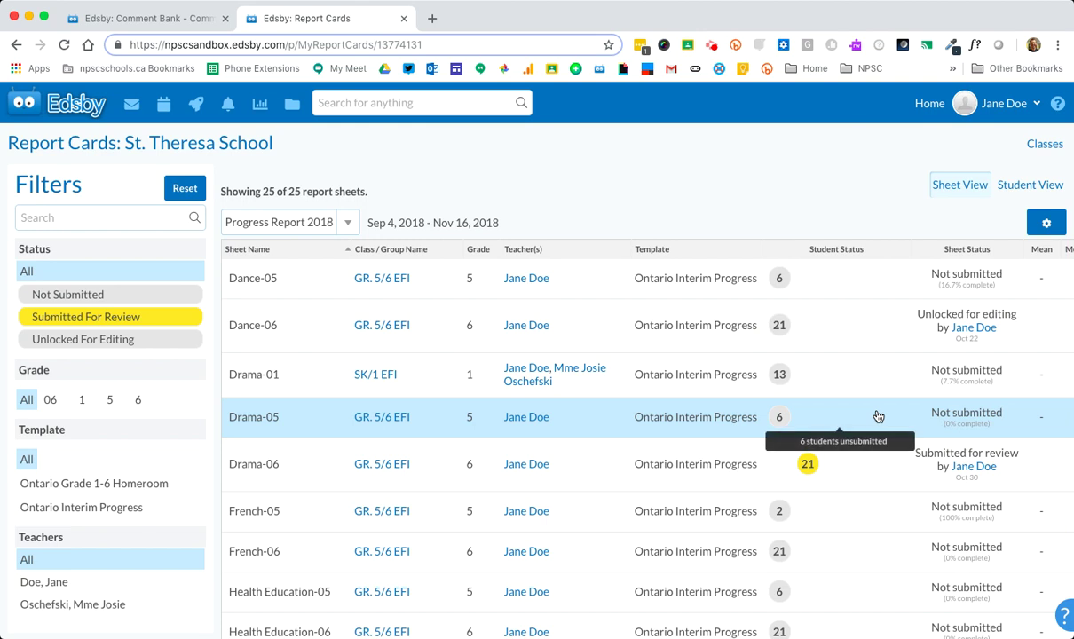
scroll(877, 533, "down", 5)
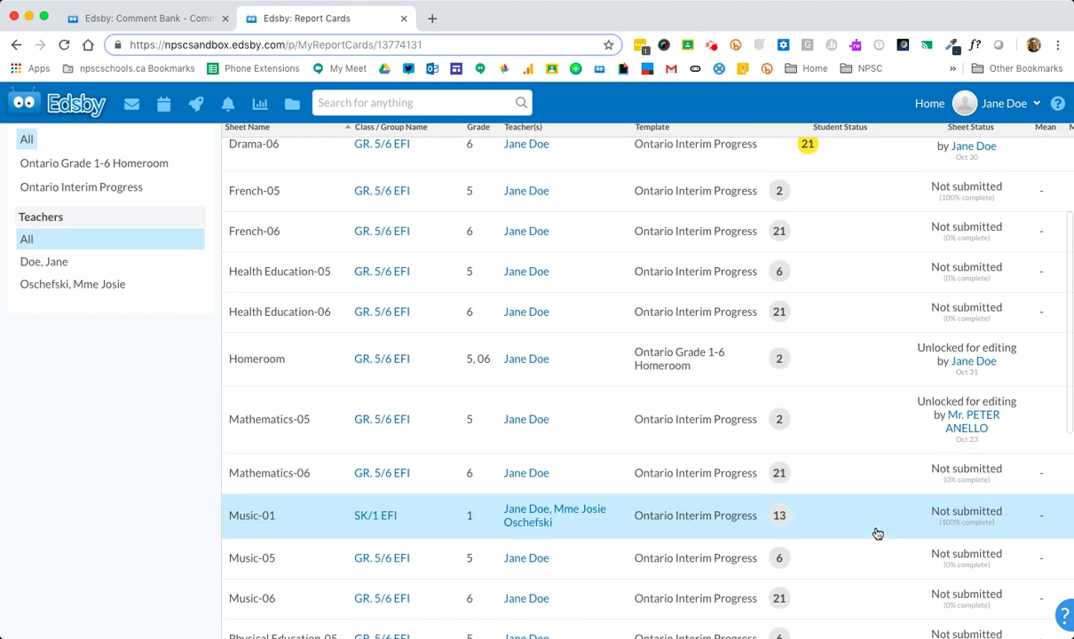
scroll(877, 533, "down", 5)
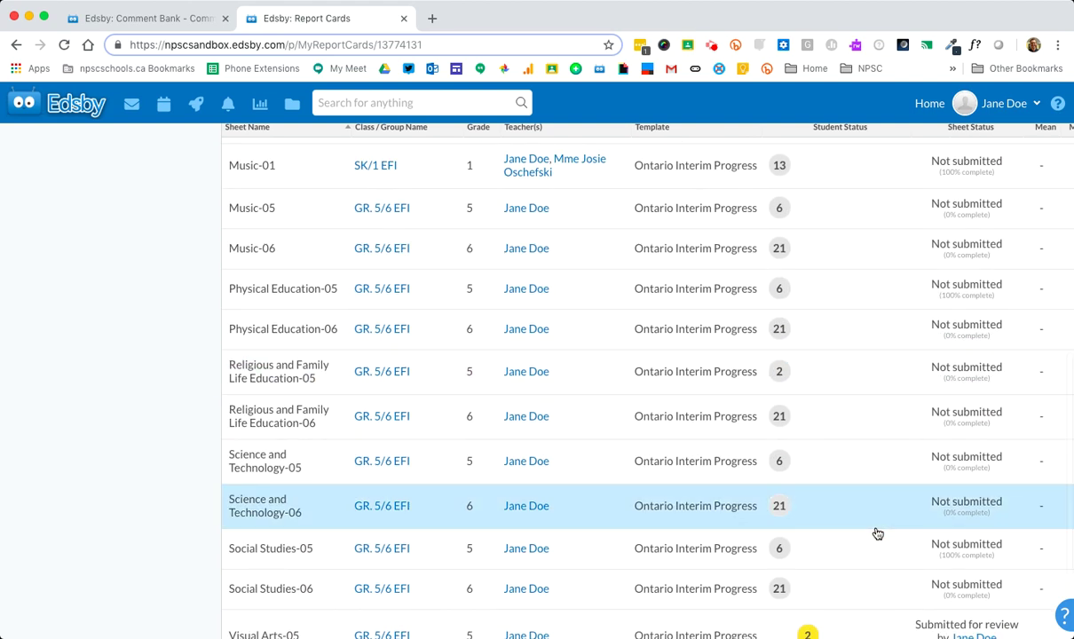
scroll(877, 533, "down", 3)
scroll(877, 533, "up", 1)
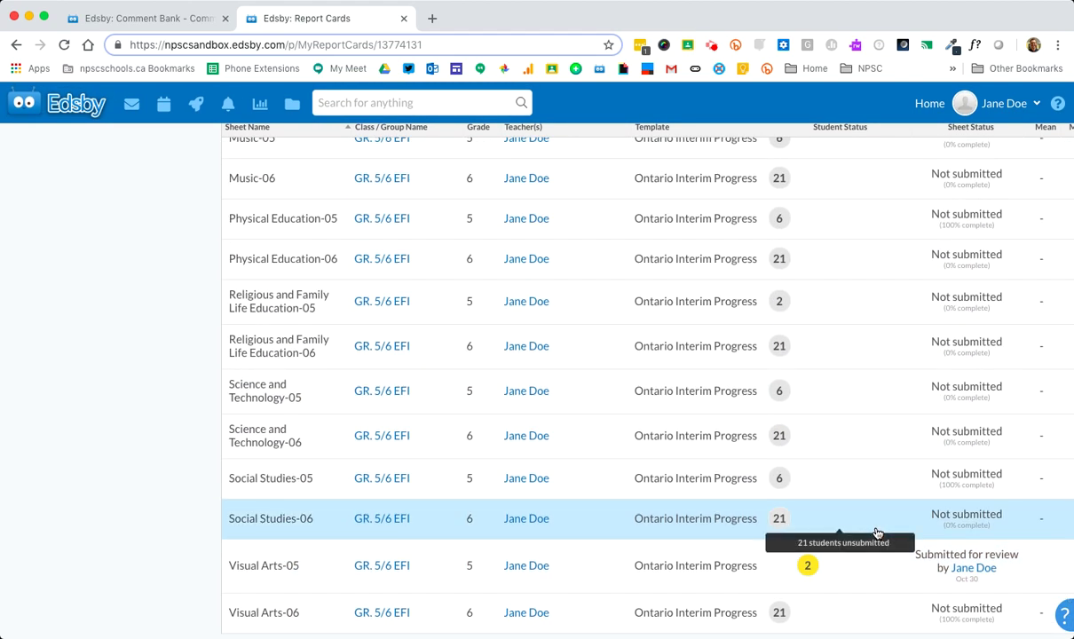
scroll(876, 533, "up", 10)
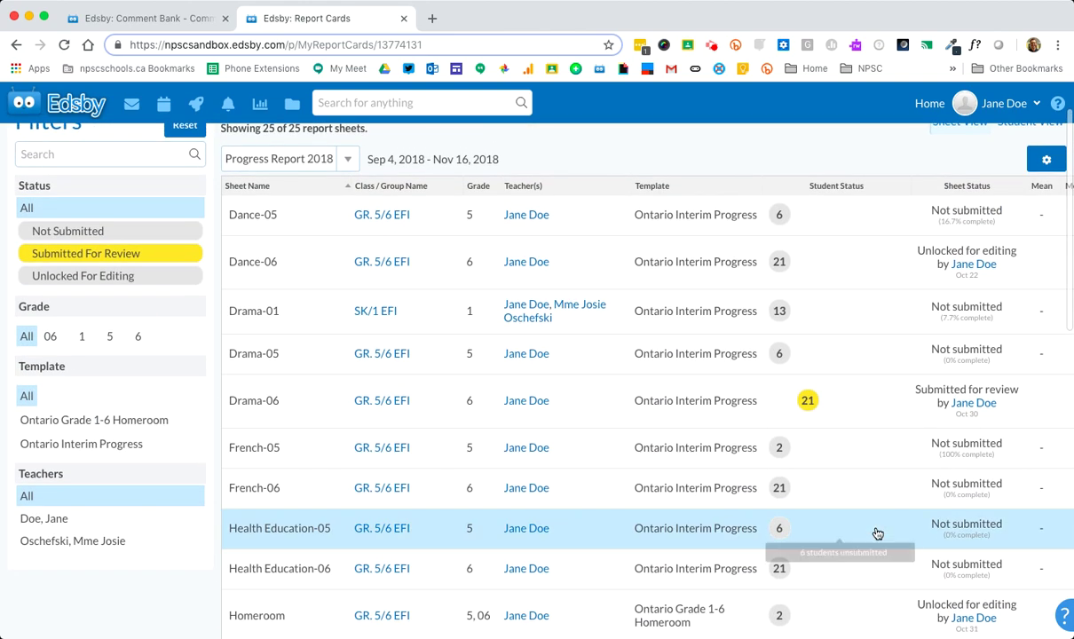
scroll(877, 533, "down", 4)
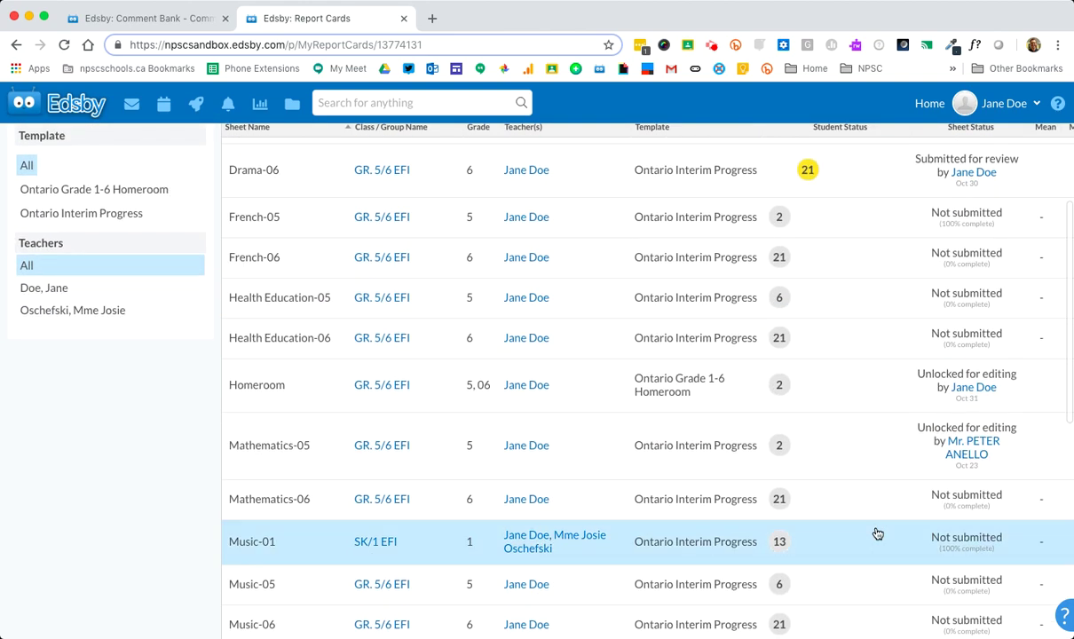
scroll(876, 534, "down", 2)
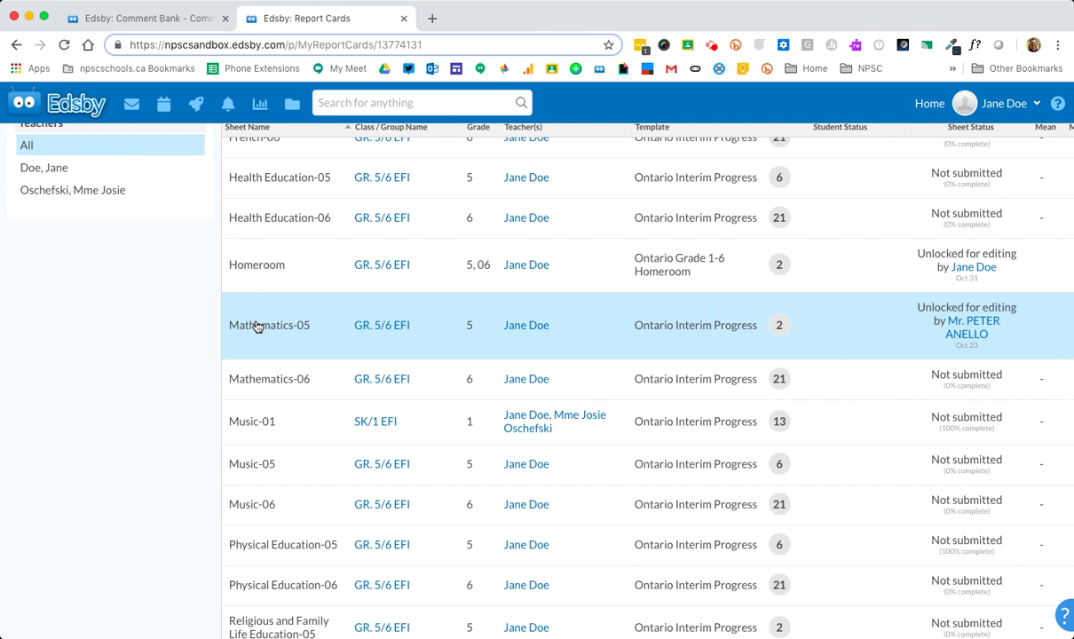
Step: Open the Mathematics-05 report card and set the first student's progress level to Well
left_click(256, 328)
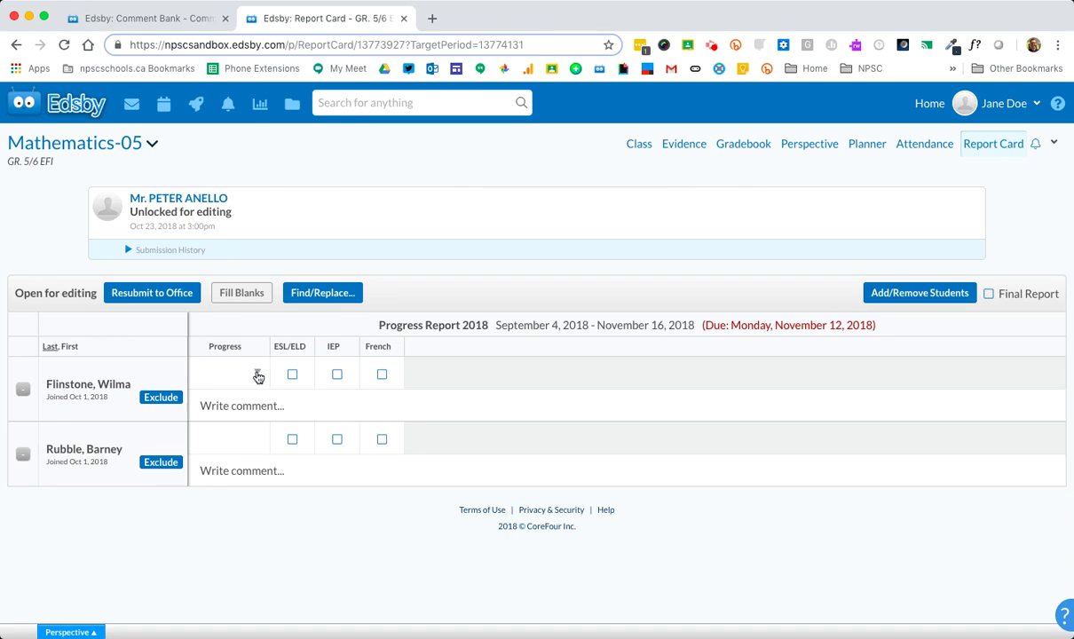
left_click(258, 375)
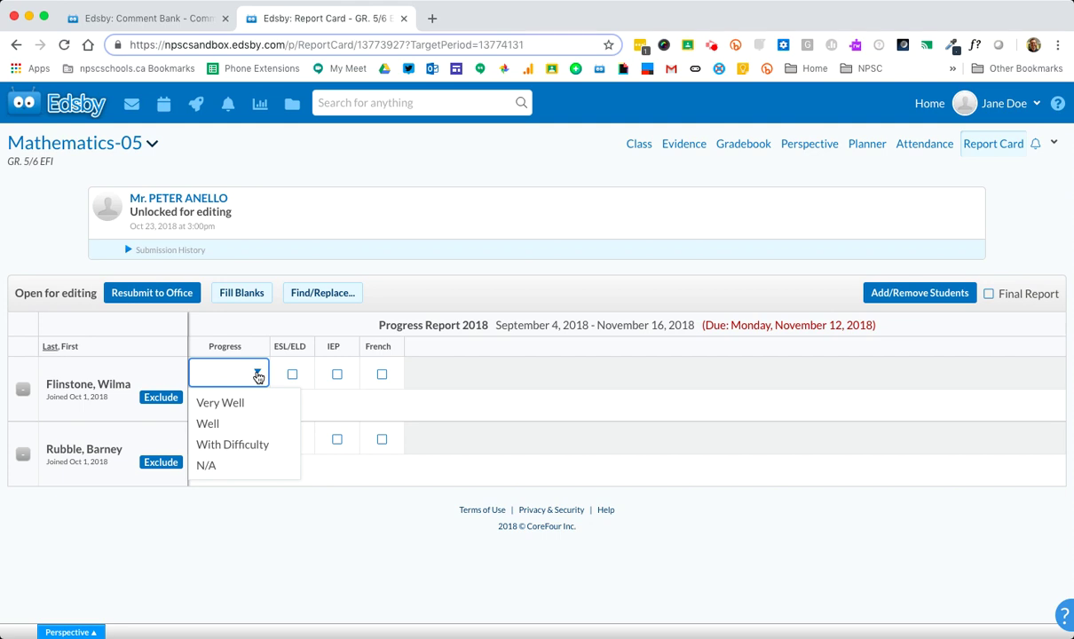
left_click(257, 375)
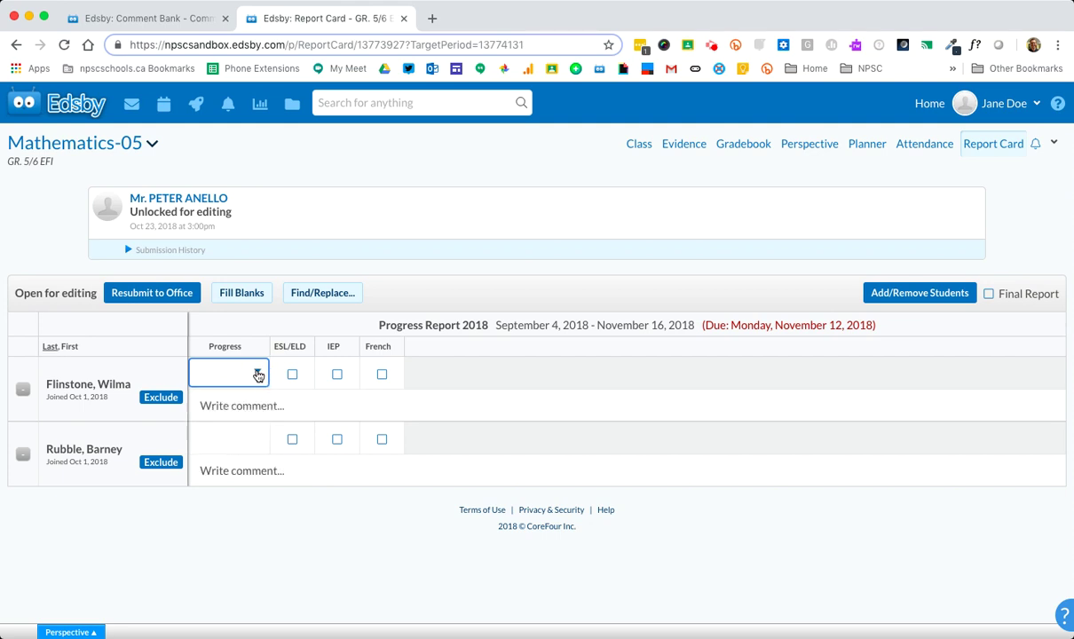
left_click(257, 376)
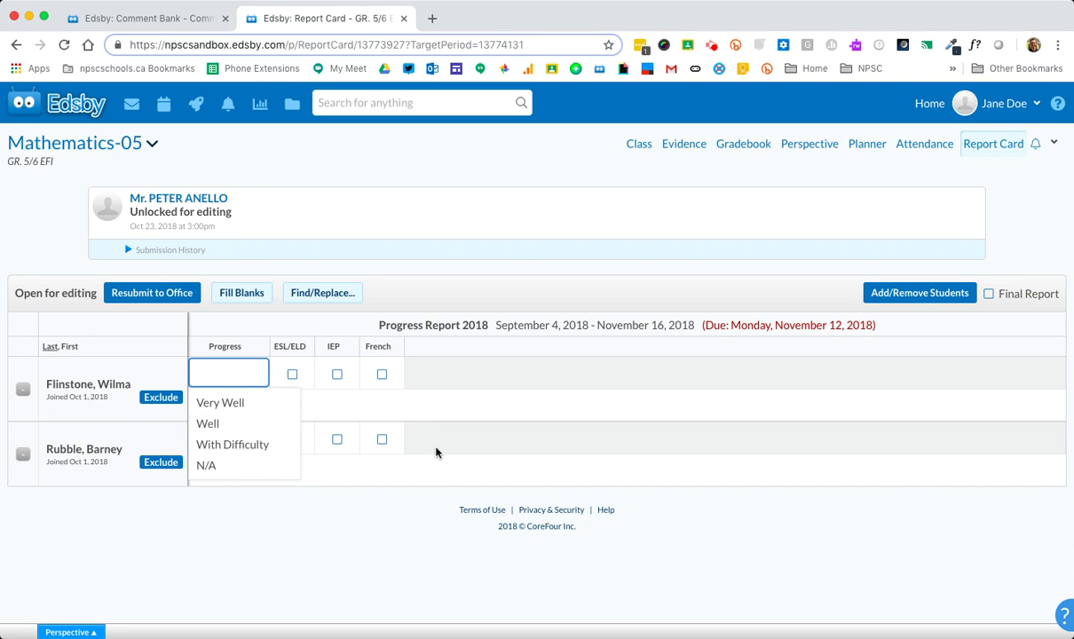
left_click(380, 508)
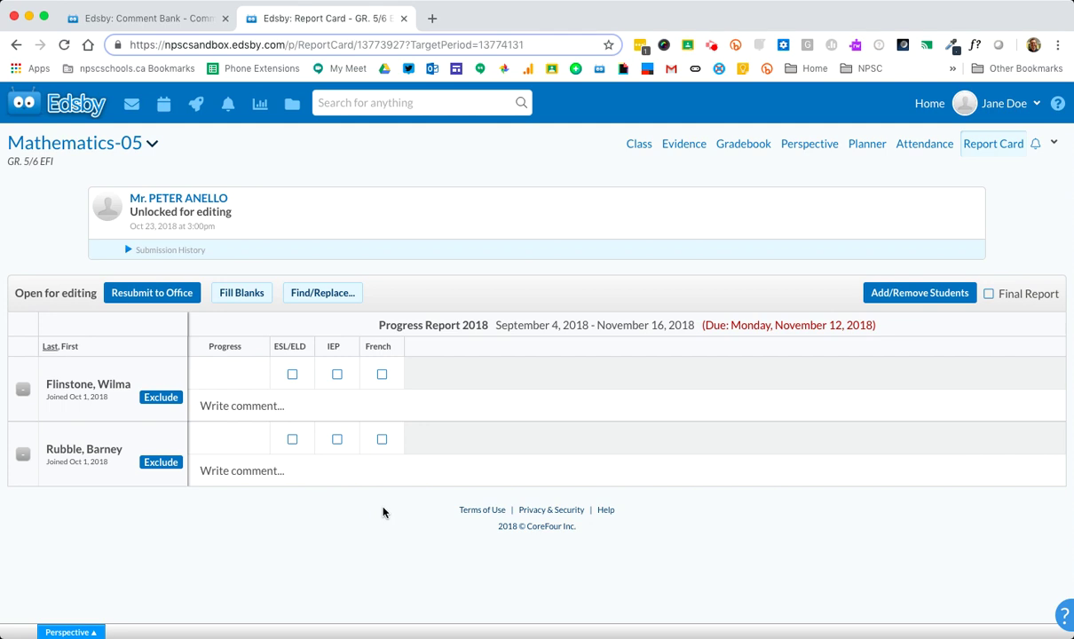
left_click(258, 374)
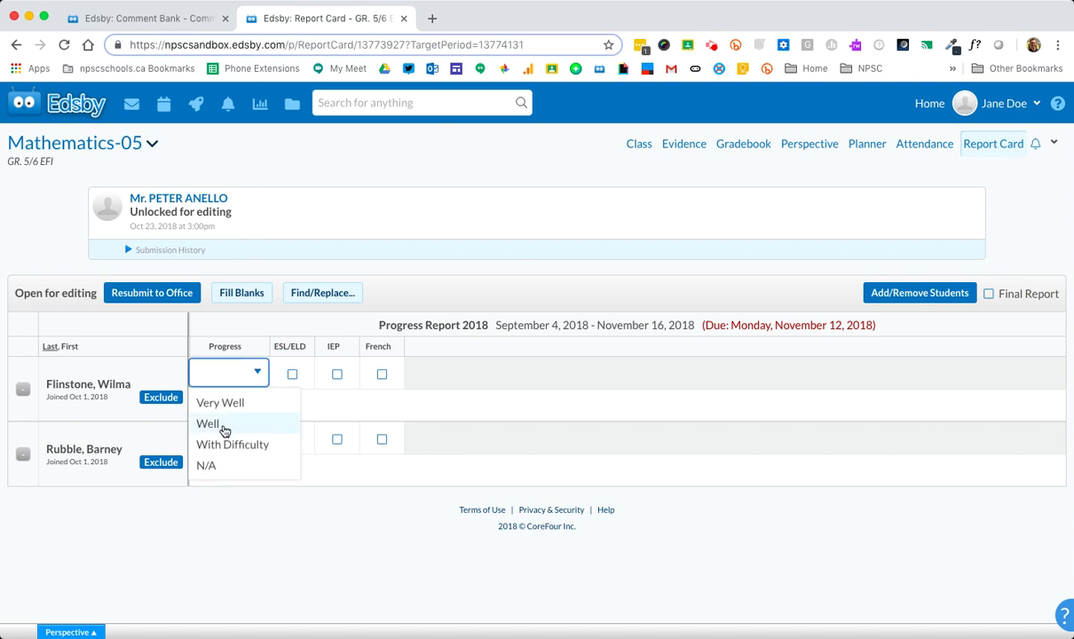
left_click(224, 429)
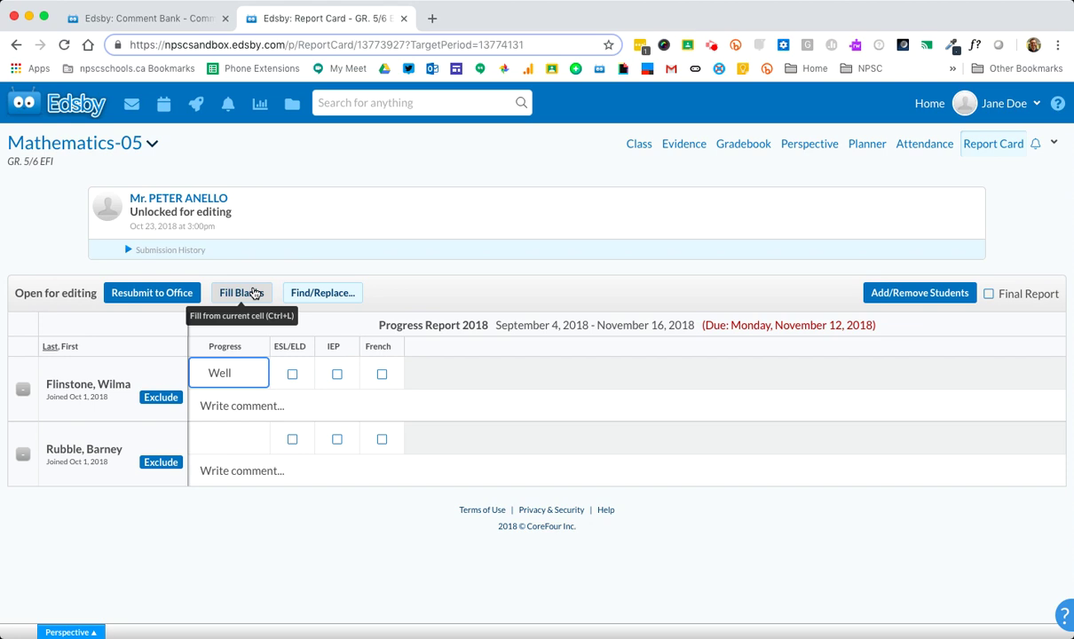
Step: Use Fill Blanks to copy Well, then set the second student's progress to Very Well
left_click(250, 295)
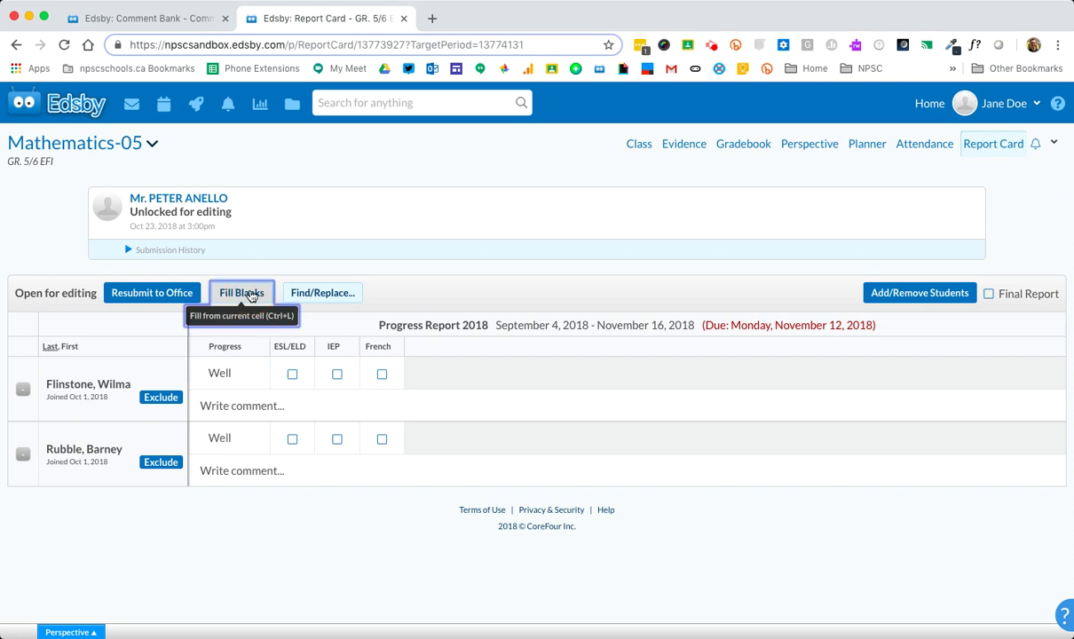
left_click(256, 439)
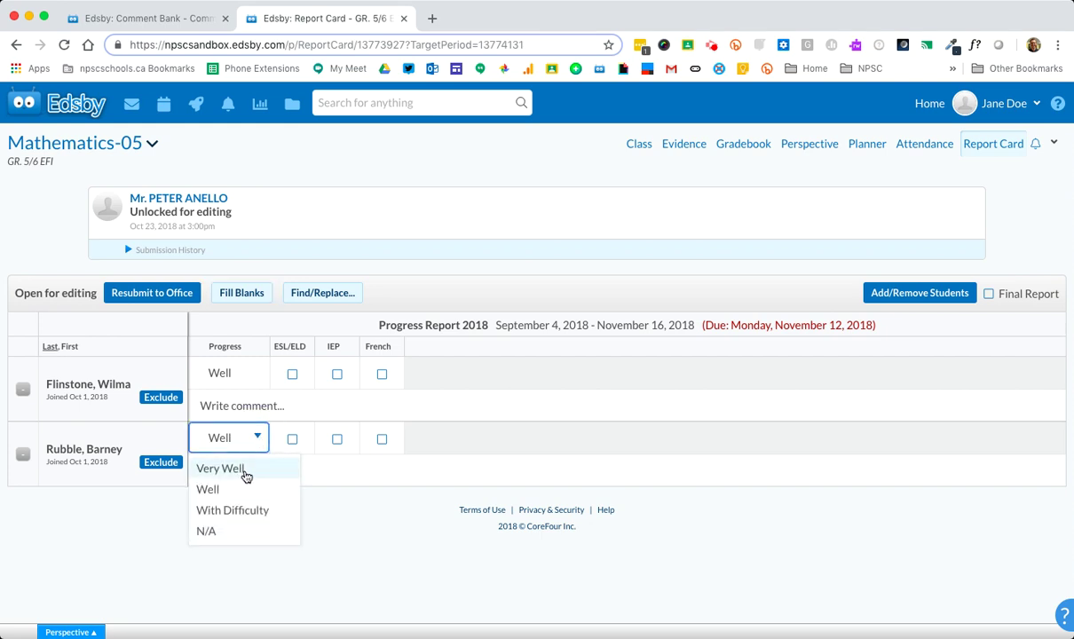
left_click(246, 477)
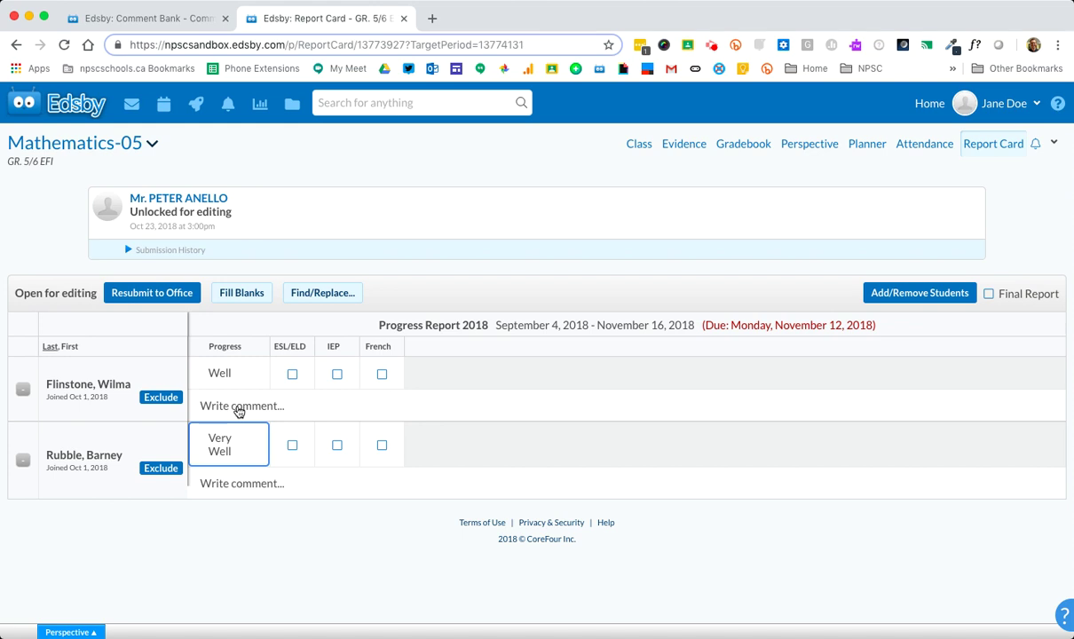
Step: Type 'The' into the first student's Mathematics comment box
left_click(237, 407)
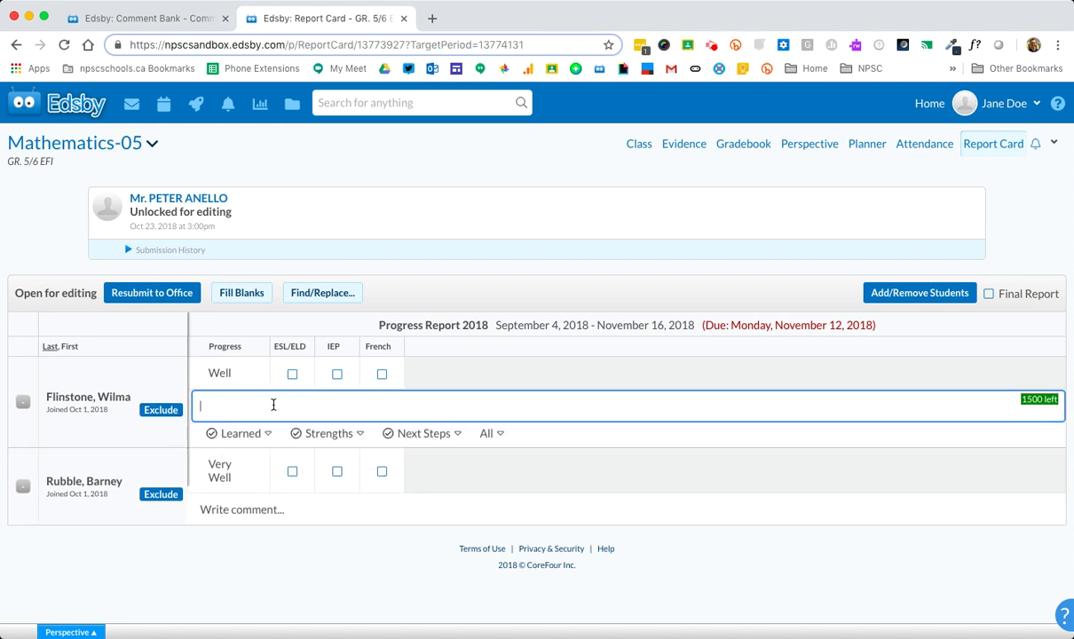
type("The")
left_click(489, 290)
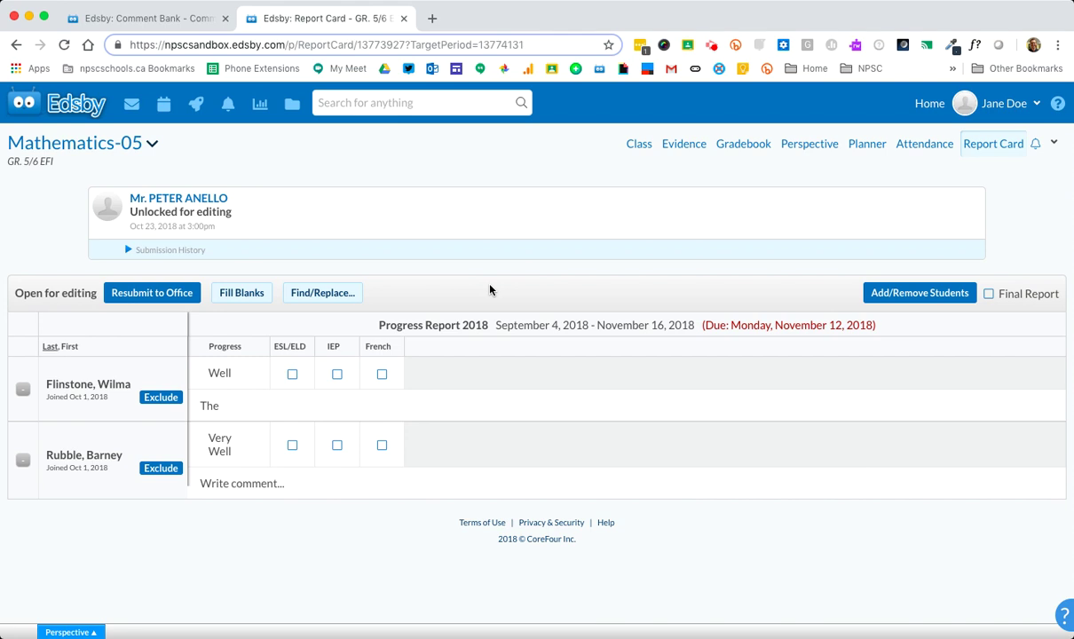
Step: Reopen the first student's comment and delete 'The' so the box is empty again
left_click(274, 407)
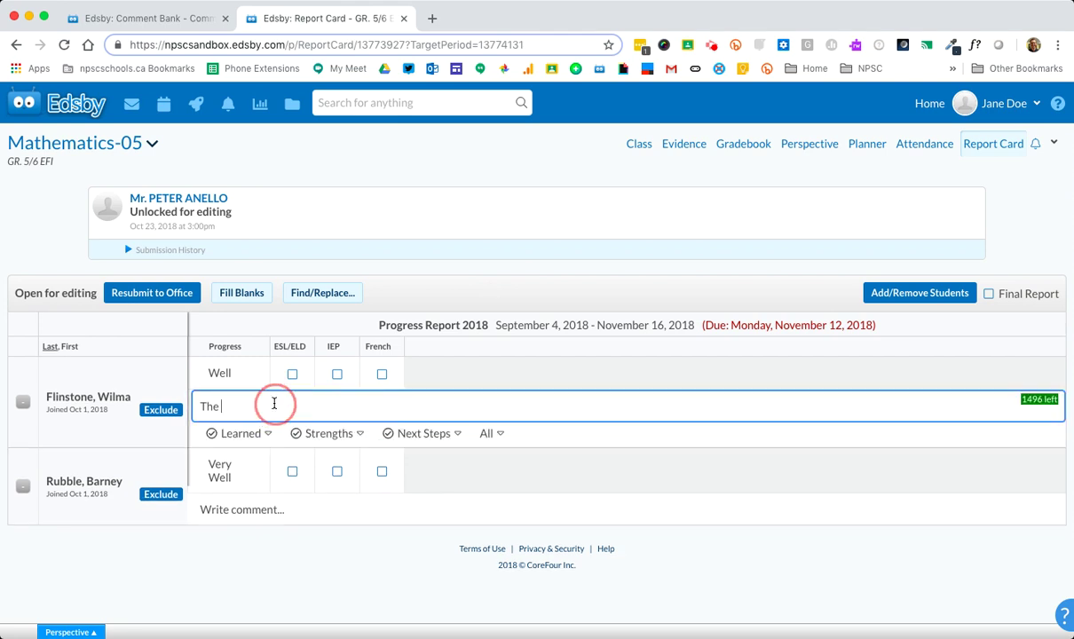
left_click(490, 299)
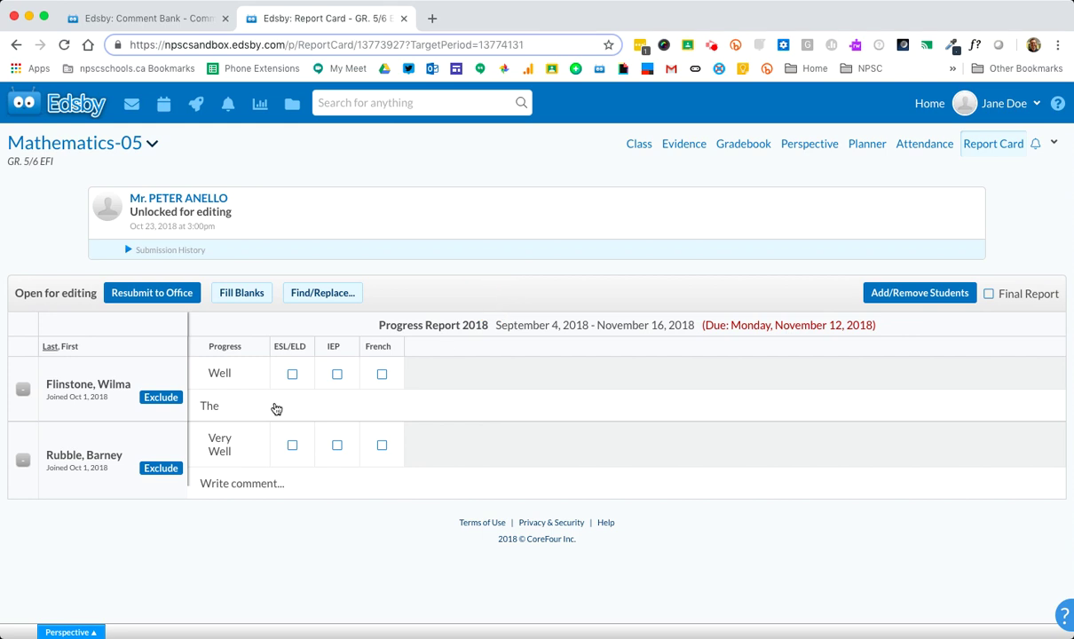
left_click(276, 409)
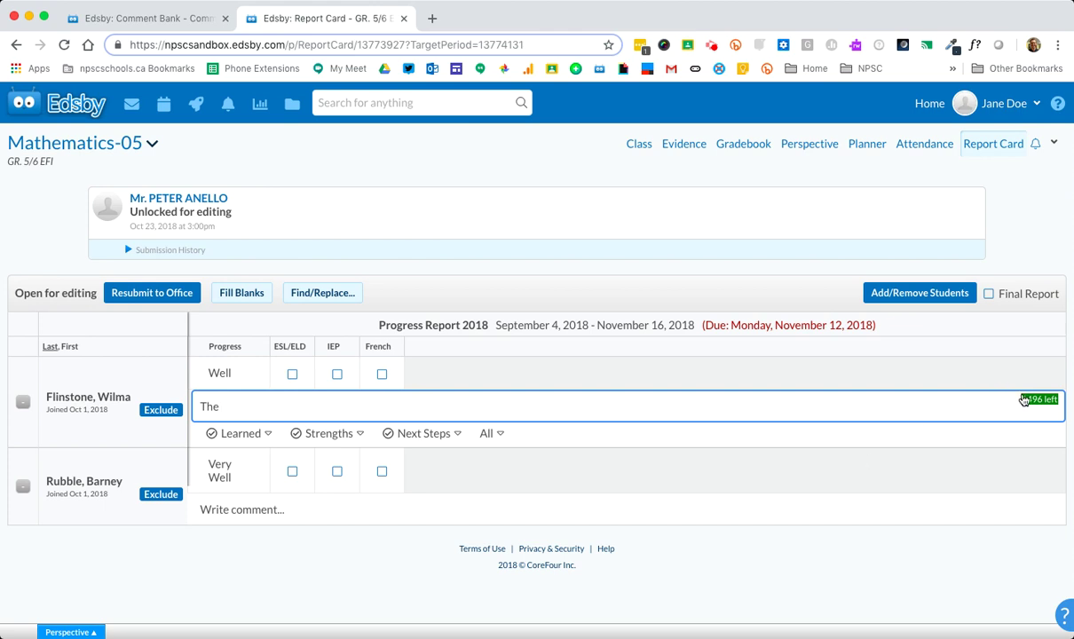
left_click(1054, 401)
left_click_drag(236, 404, 184, 409)
key("BackSpace")
left_click(486, 435)
left_click(240, 485)
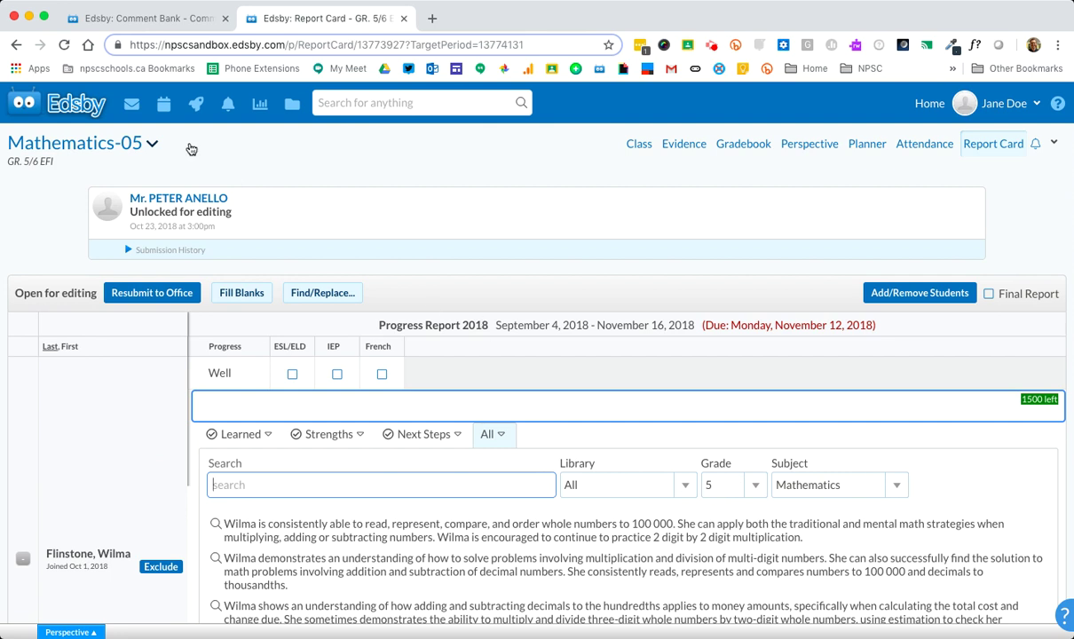
left_click_drag(182, 143, 13, 151)
left_click(213, 135)
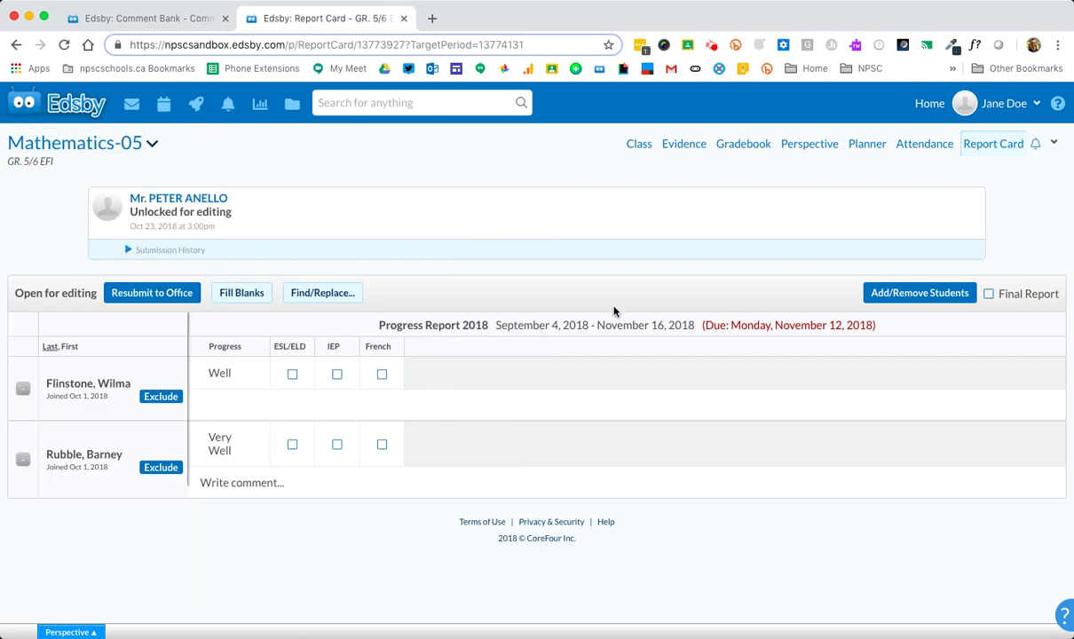
left_click(374, 415)
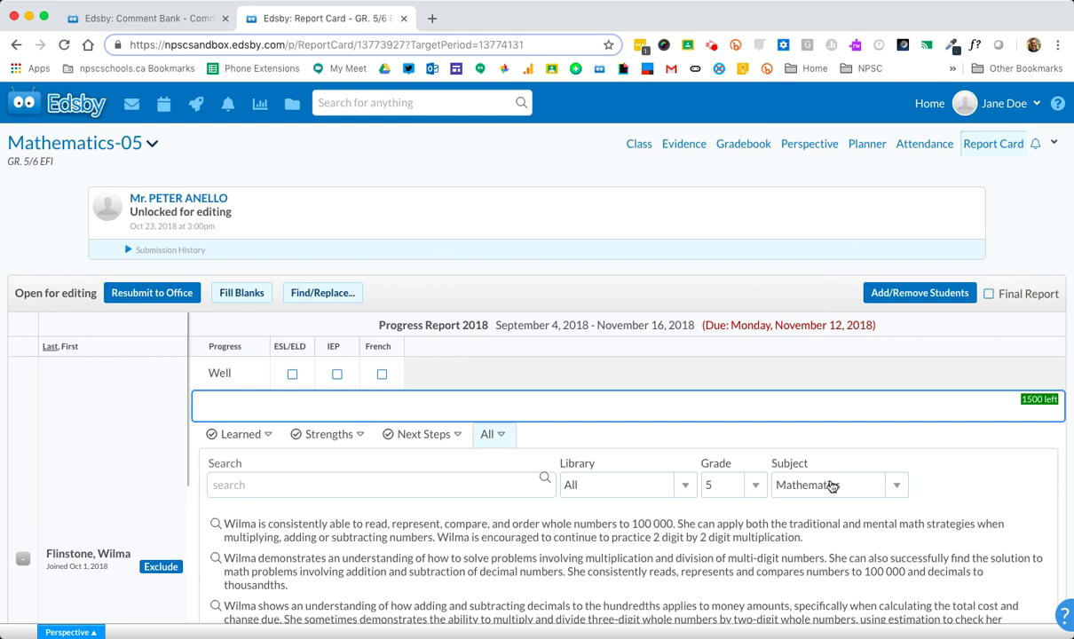
left_click(419, 487)
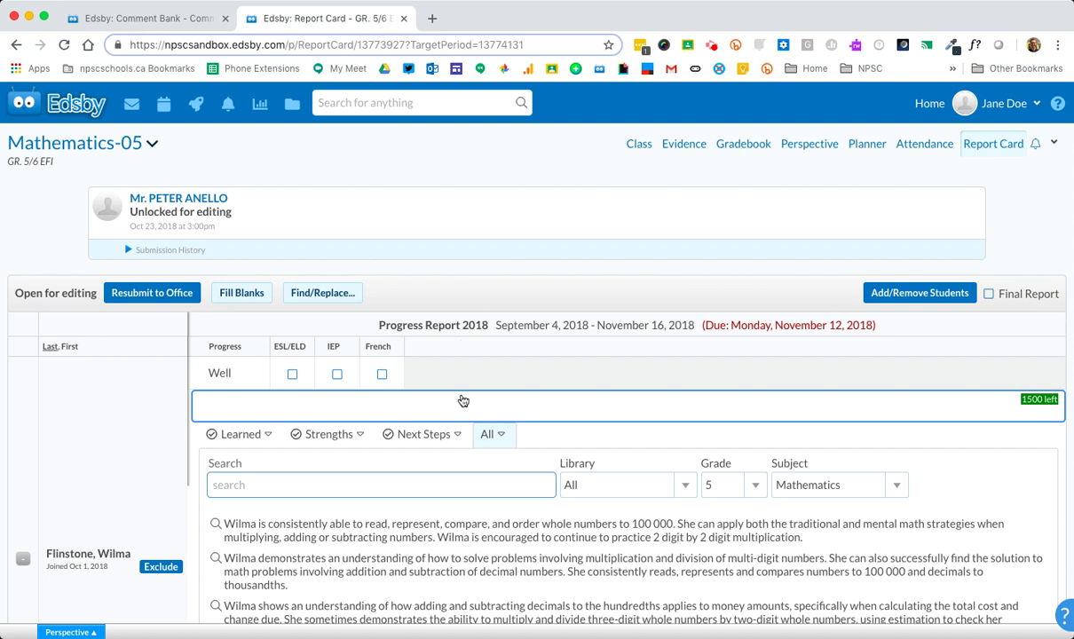
left_click(424, 238)
Step: Search the comment bank for 'progress report', insert the progressing-very-well sentence, then clear the search
left_click(256, 485)
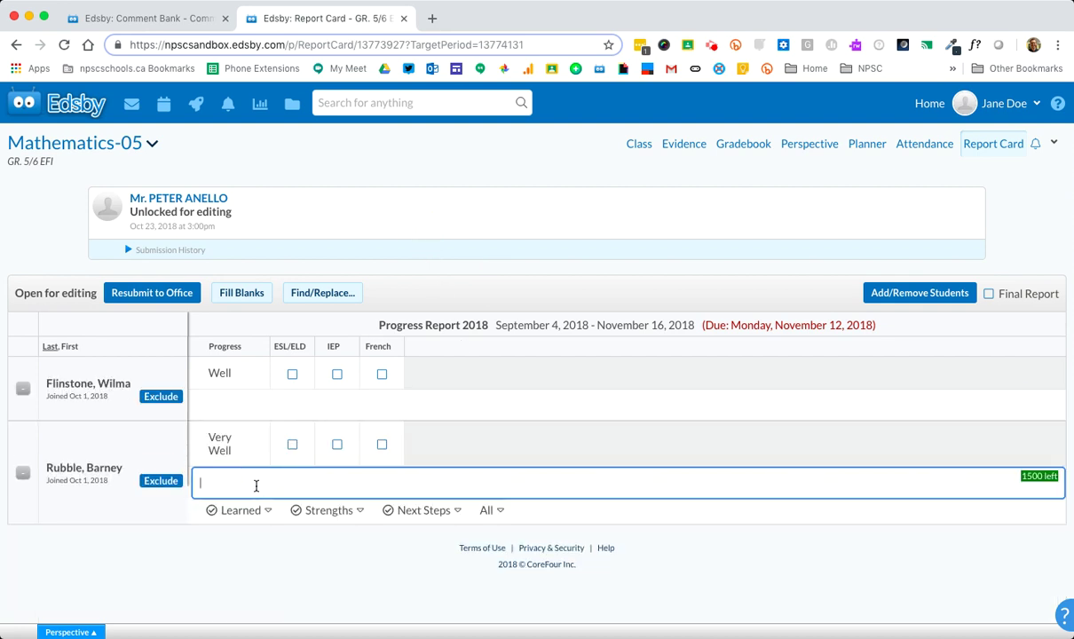
left_click(491, 512)
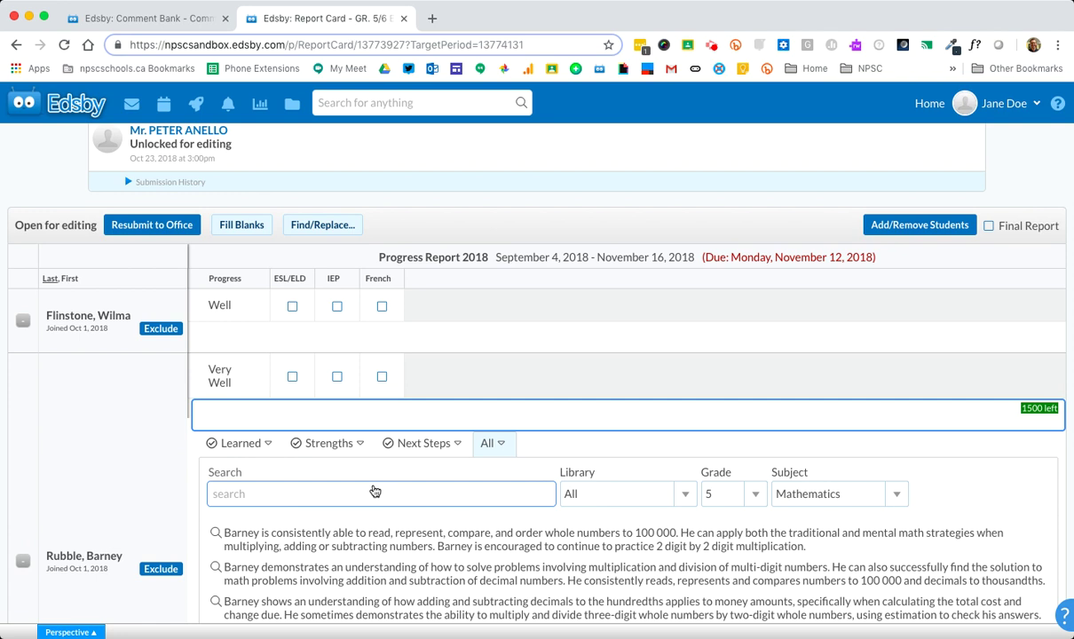
type("progressr")
key("BackSpace")
type("report")
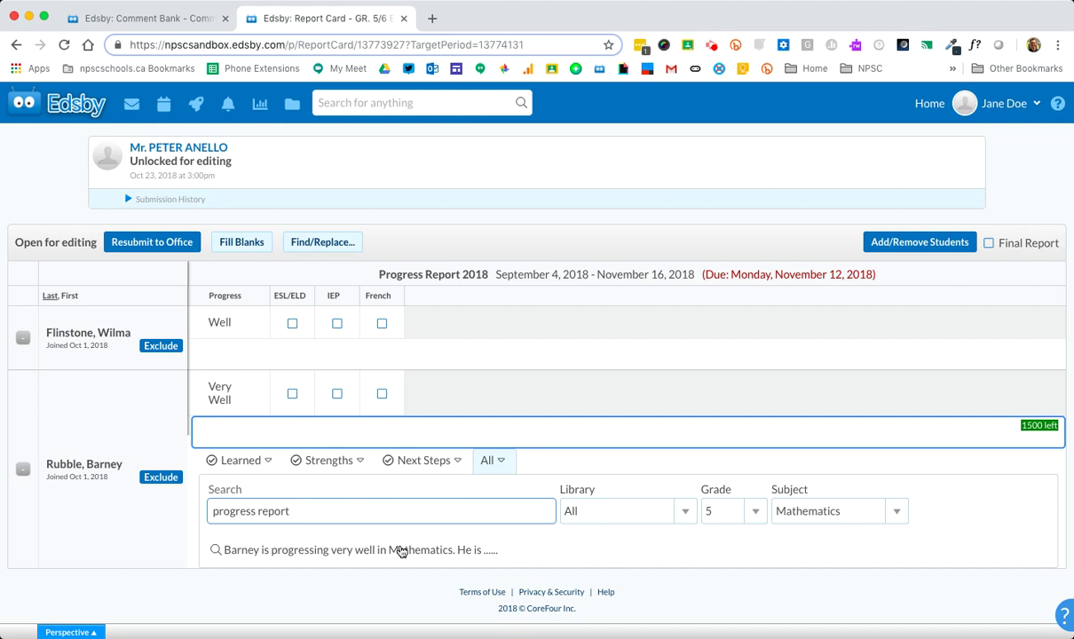
left_click(427, 552)
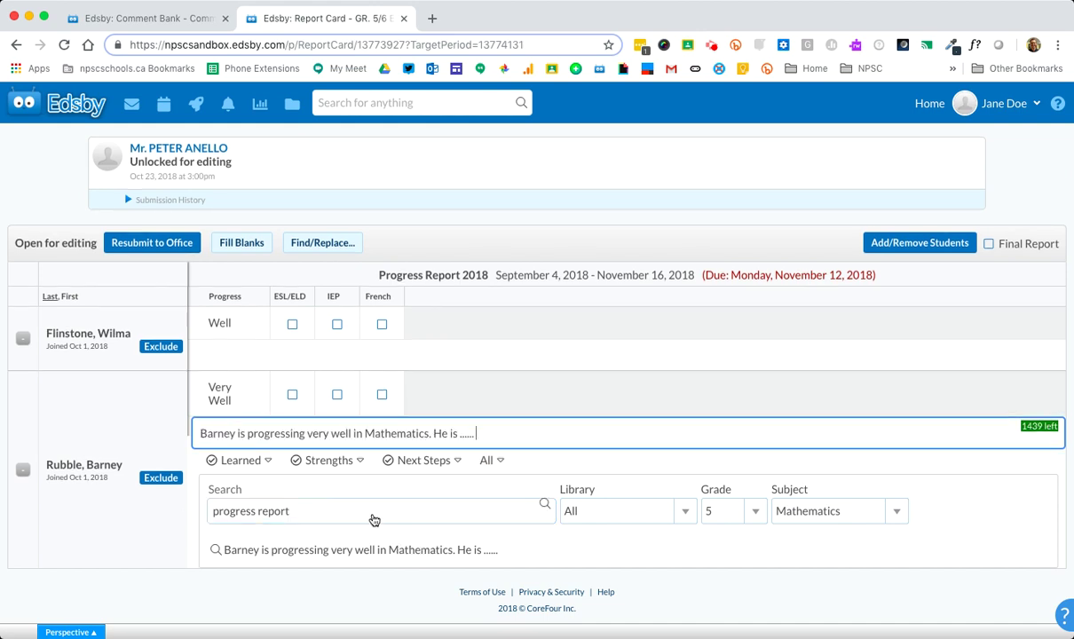
left_click_drag(315, 511, 196, 519)
key("BackSpace")
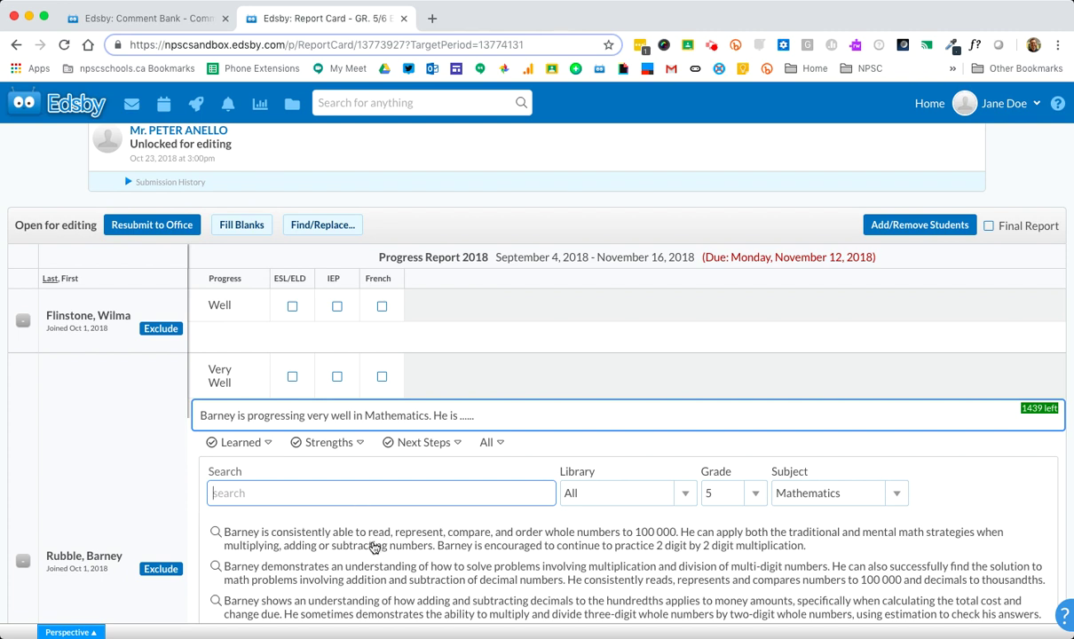
scroll(374, 547, "down", 1)
Step: Append the whole numbers to 100 000 bank comment and save the second student's comment
scroll(373, 547, "up", 1)
left_click(374, 548)
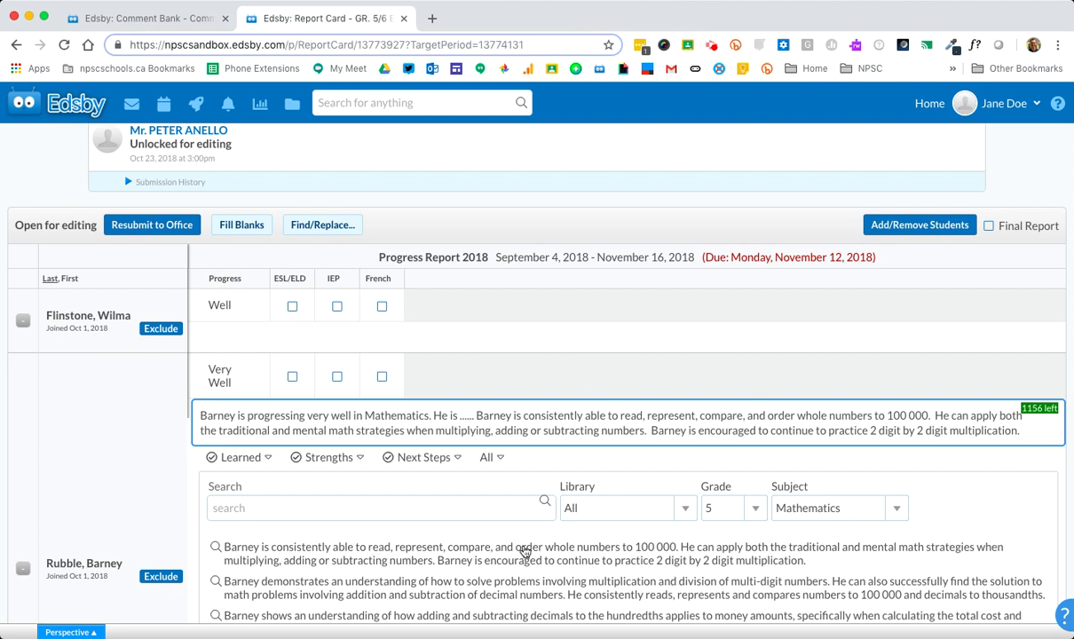
scroll(524, 552, "down", 1)
scroll(524, 552, "up", 1)
scroll(682, 502, "down", 2)
scroll(720, 530, "down", 1)
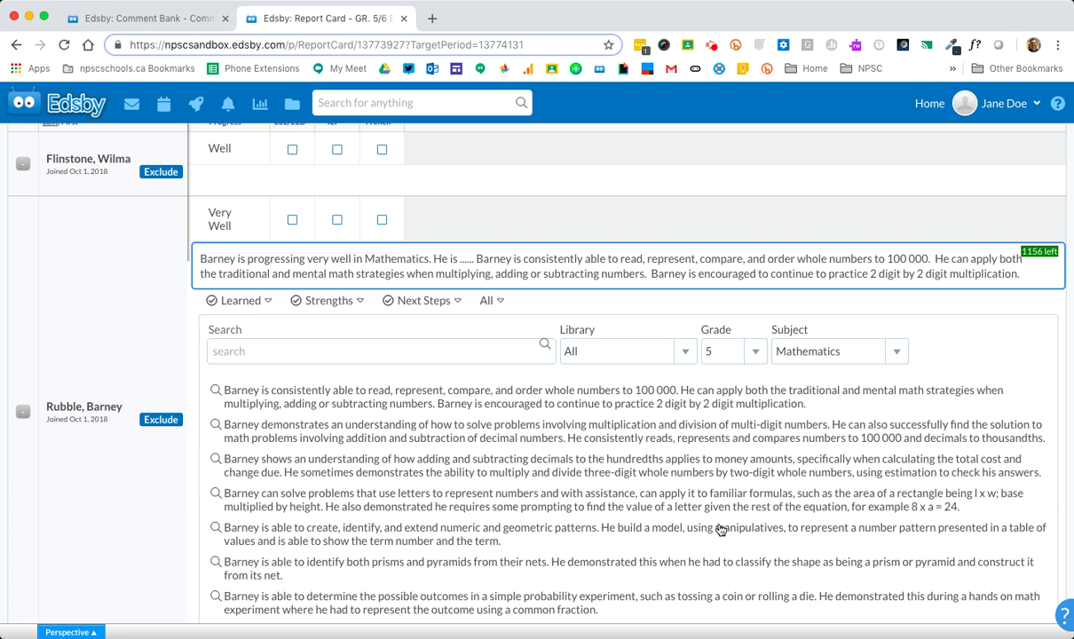
scroll(640, 506, "down", 1)
scroll(641, 506, "up", 1)
scroll(682, 319, "up", 2)
scroll(682, 319, "down", 2)
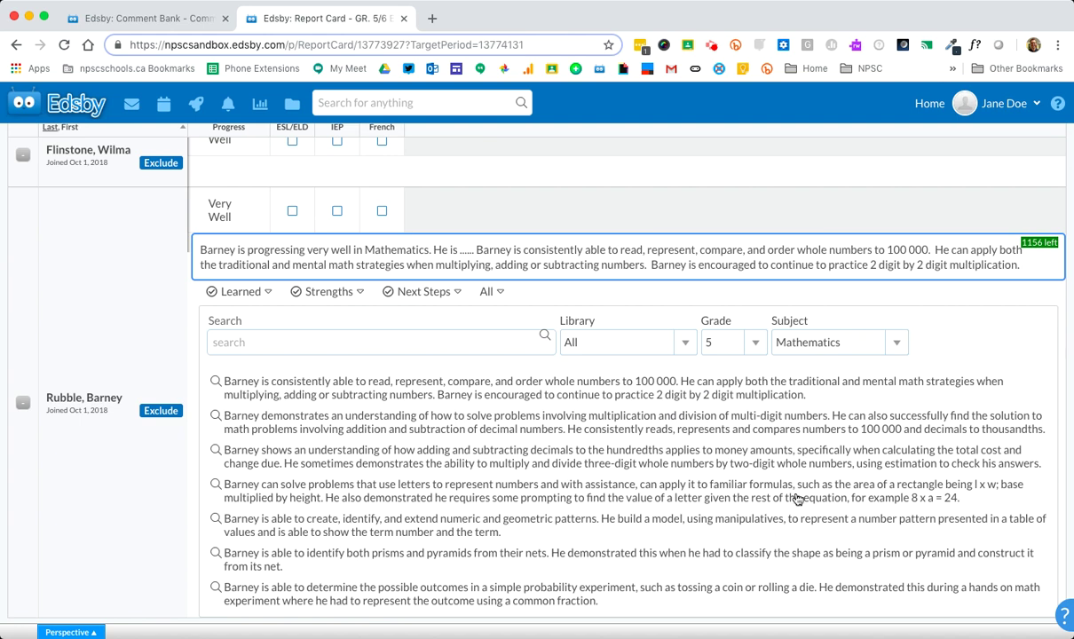
left_click(1068, 296)
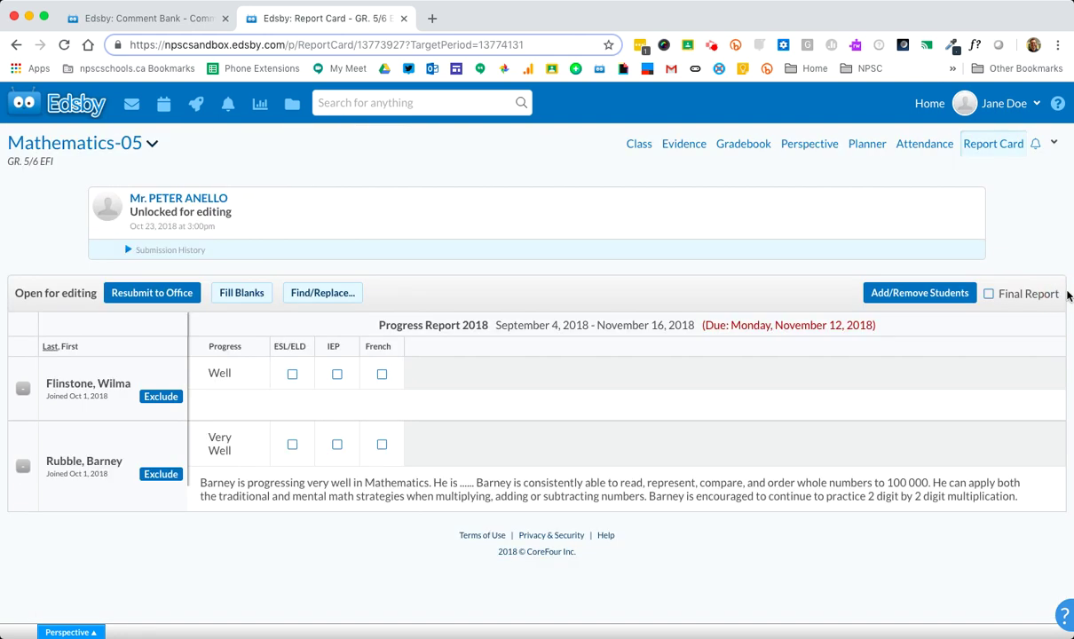
Step: Reopen the second student's comment and browse the comment bank list
left_click(763, 494)
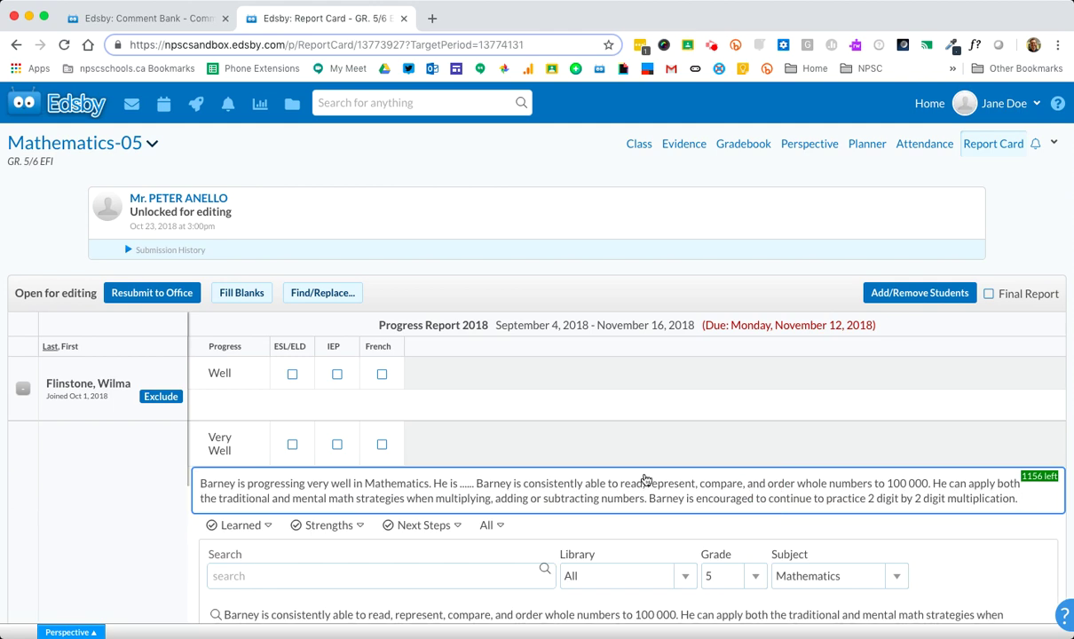
scroll(635, 484, "down", 5)
scroll(628, 484, "up", 1)
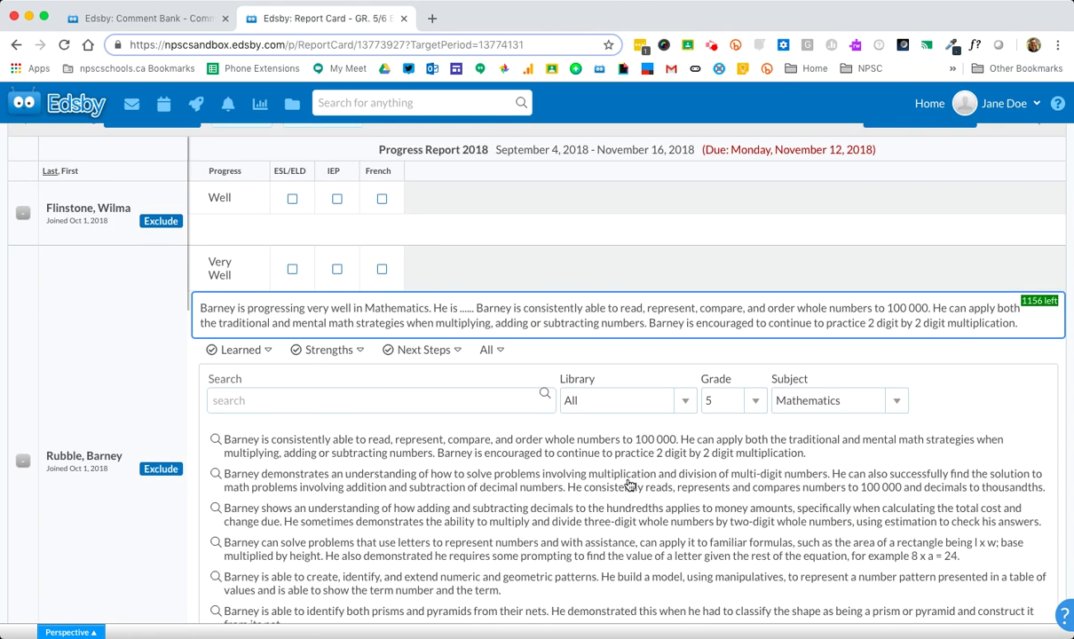
scroll(798, 399, "down", 1)
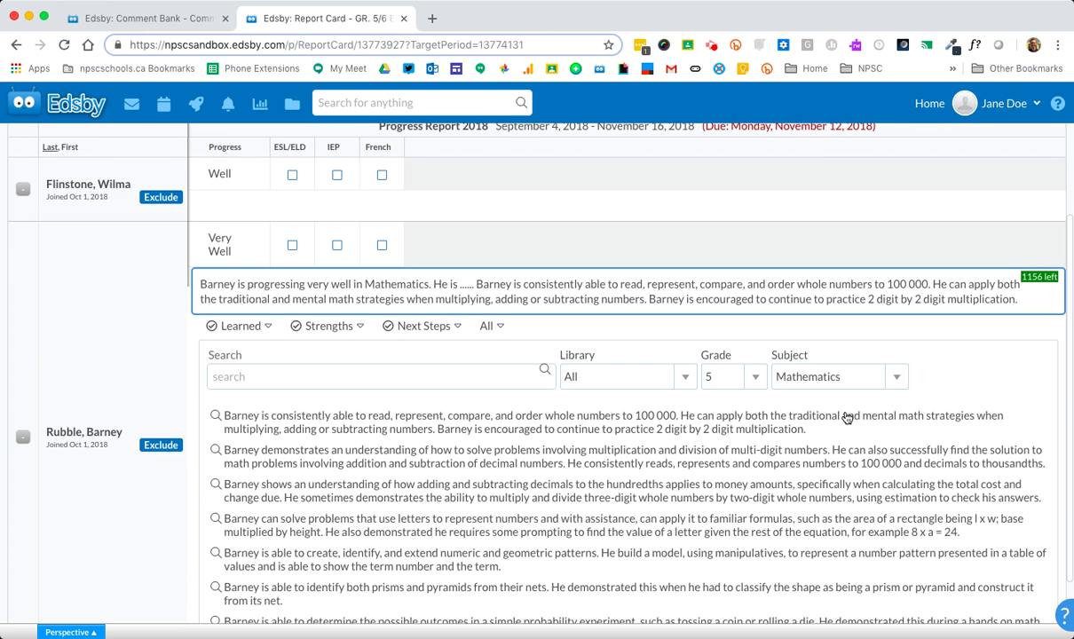
scroll(845, 417, "up", 2)
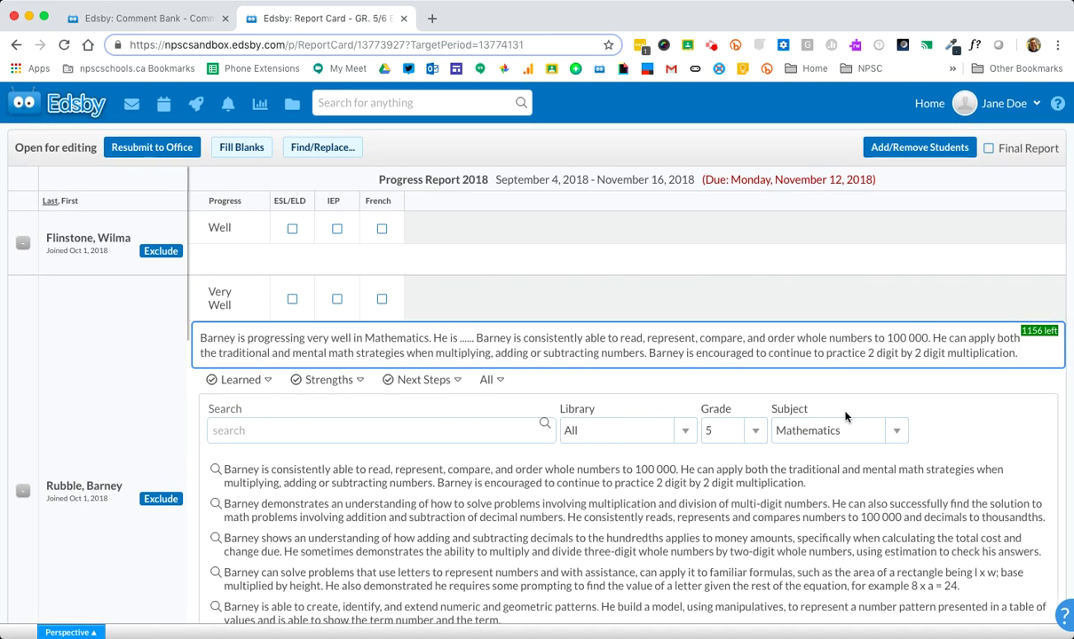
scroll(872, 405, "down", 1)
scroll(871, 405, "down", 2)
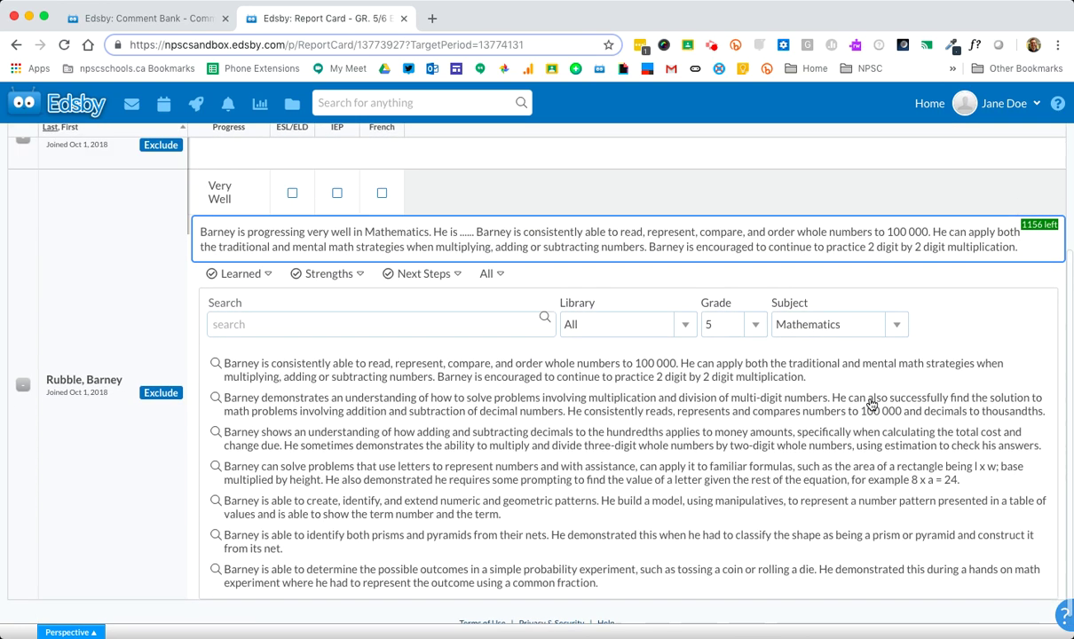
scroll(871, 404, "up", 2)
scroll(871, 405, "down", 2)
scroll(871, 405, "up", 2)
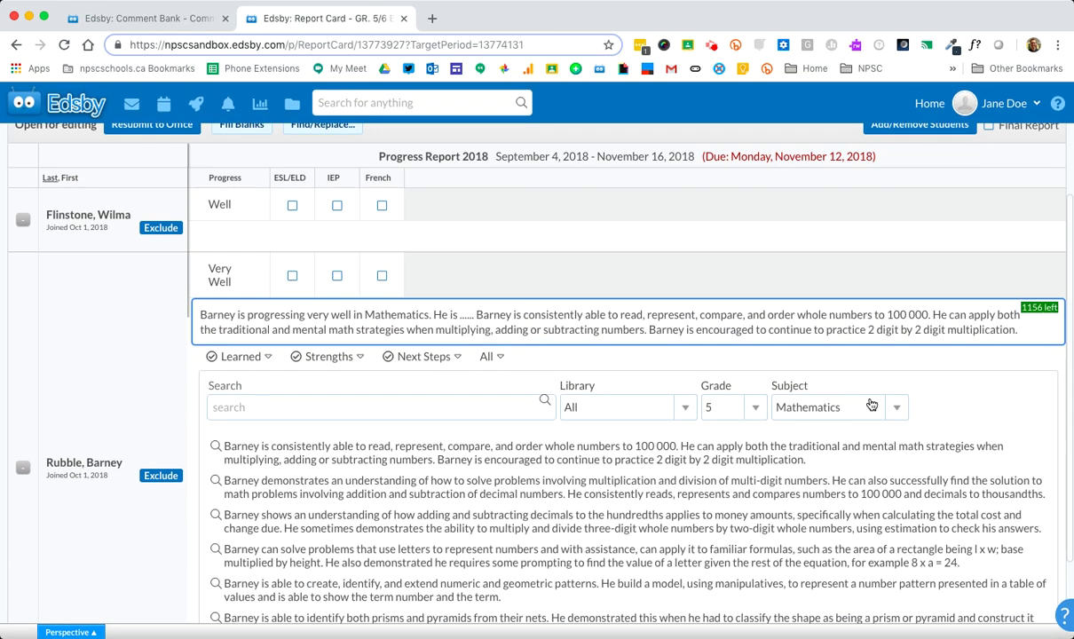
Step: Append the 'create, identify, and extend numeric and geometric patterns' remark, leaving 927 characters
left_click(420, 595)
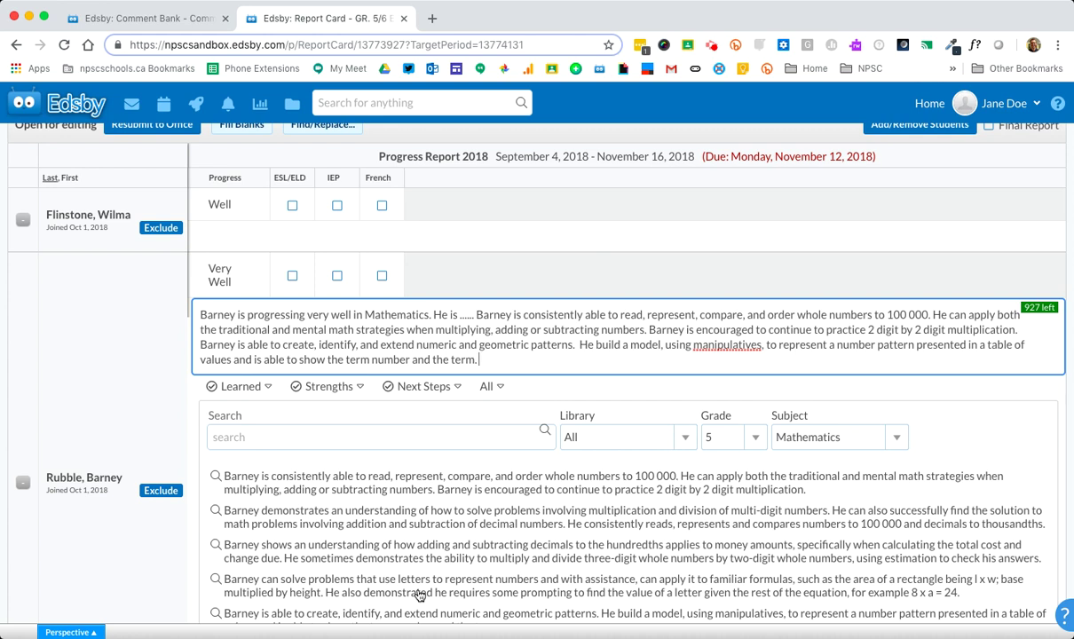
left_click(284, 435)
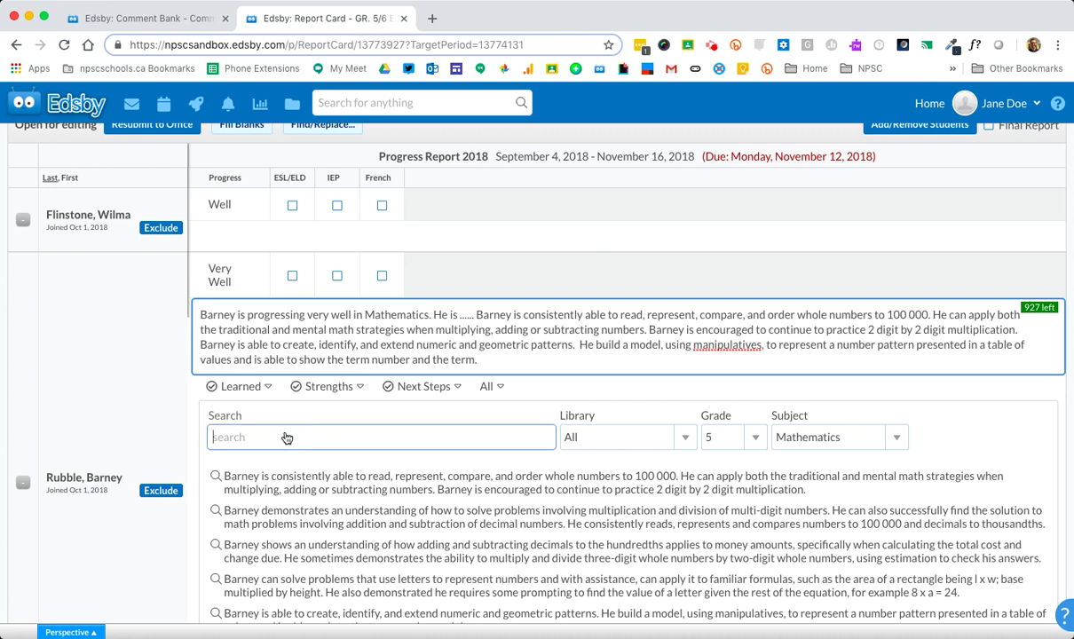